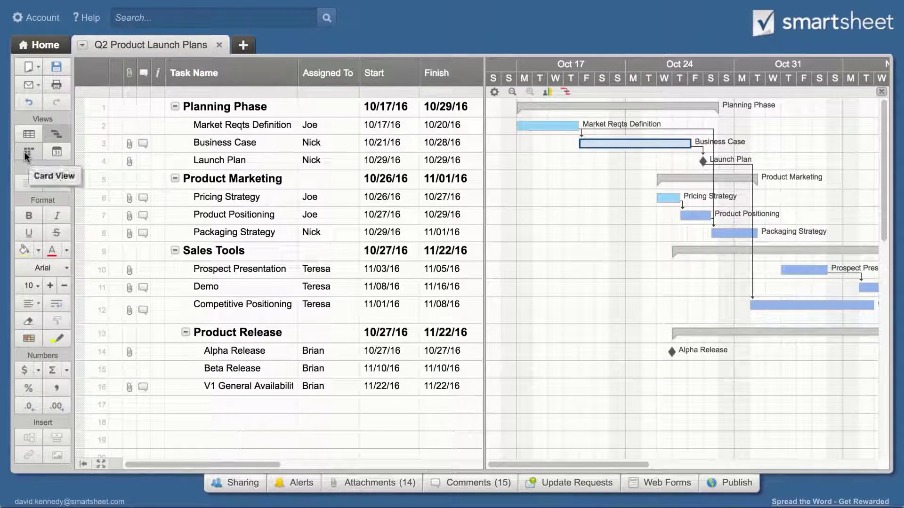
# - Show the launch plan as cards and move Beta Release from Brian's lane to Joe's
pyautogui.click(25, 152)
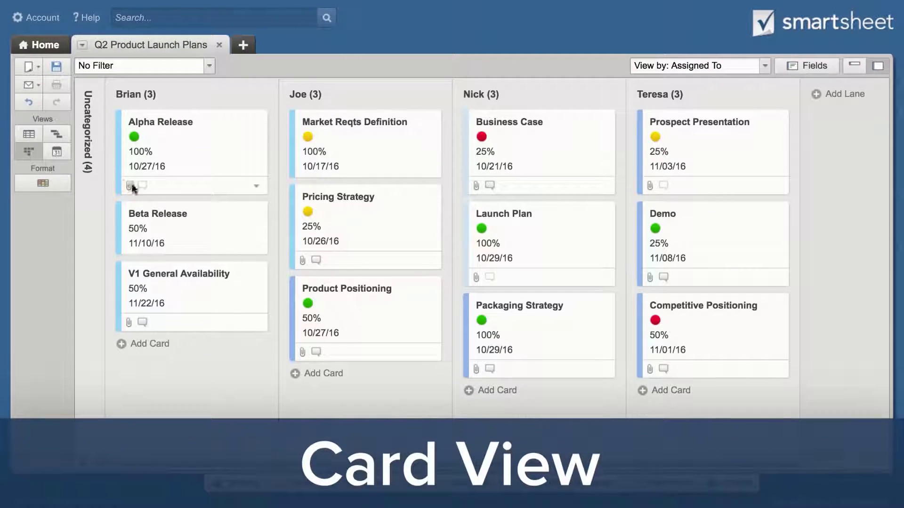
pyautogui.moveTo(187, 218); pyautogui.dragTo(357, 410)
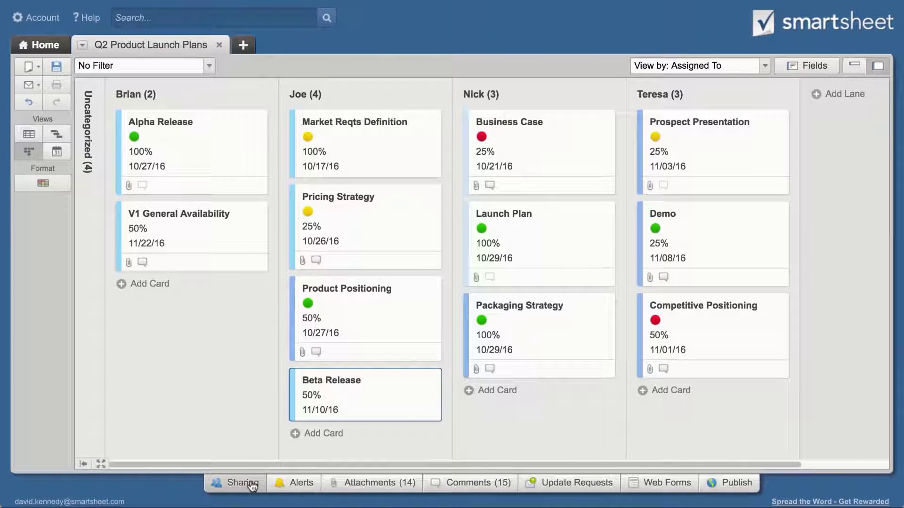
pyautogui.click(250, 486)
pyautogui.press('Return')
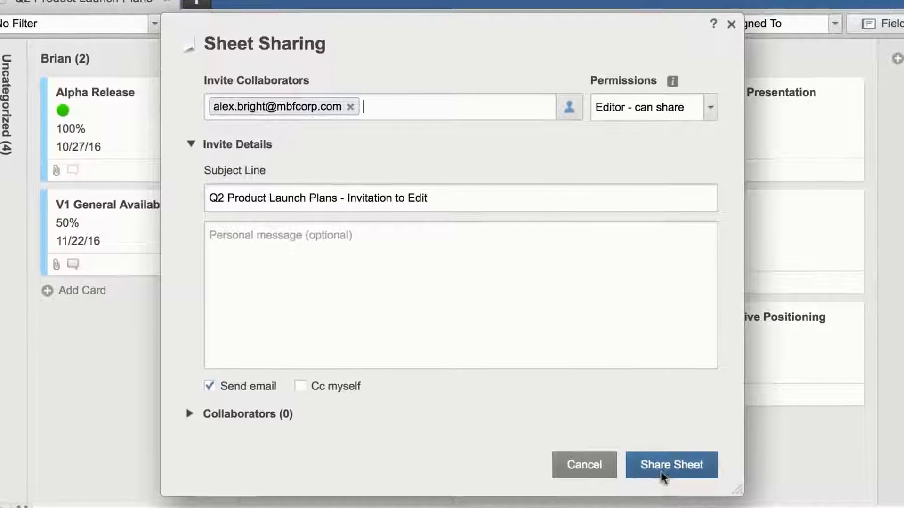
pyautogui.click(660, 471)
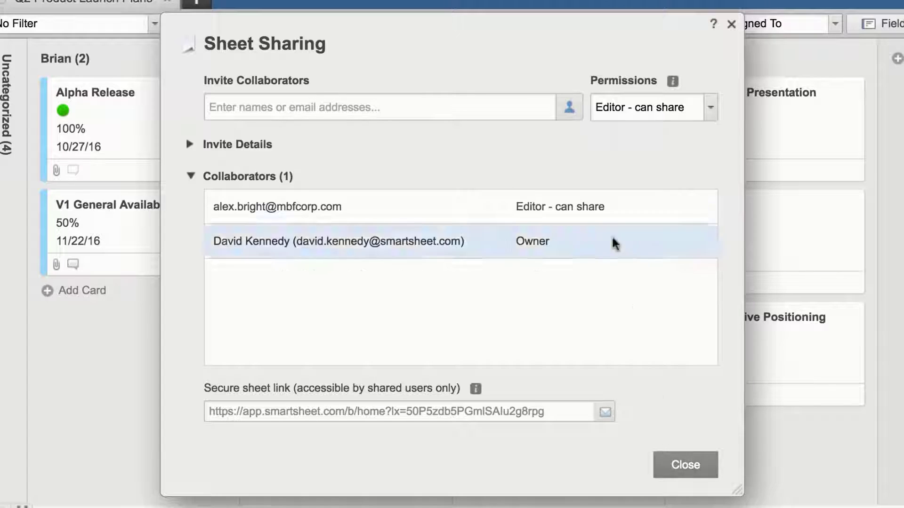
pyautogui.click(628, 205)
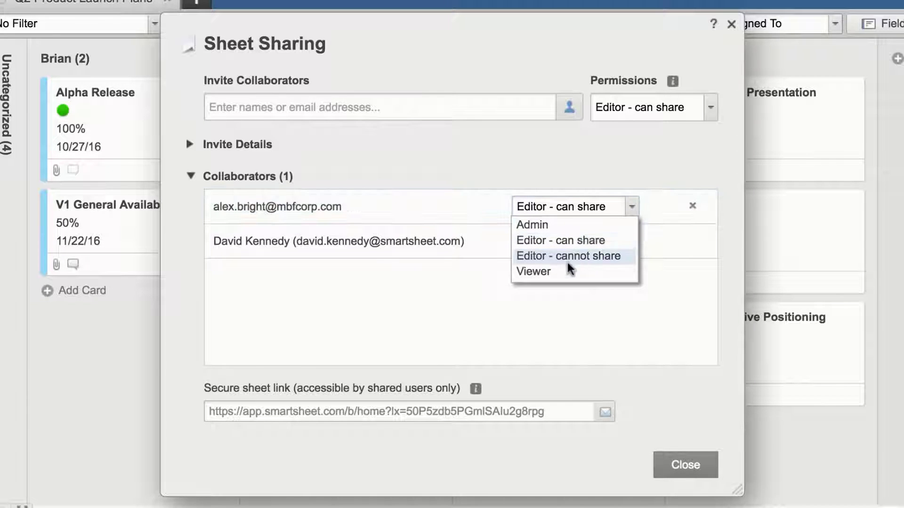
pyautogui.click(570, 241)
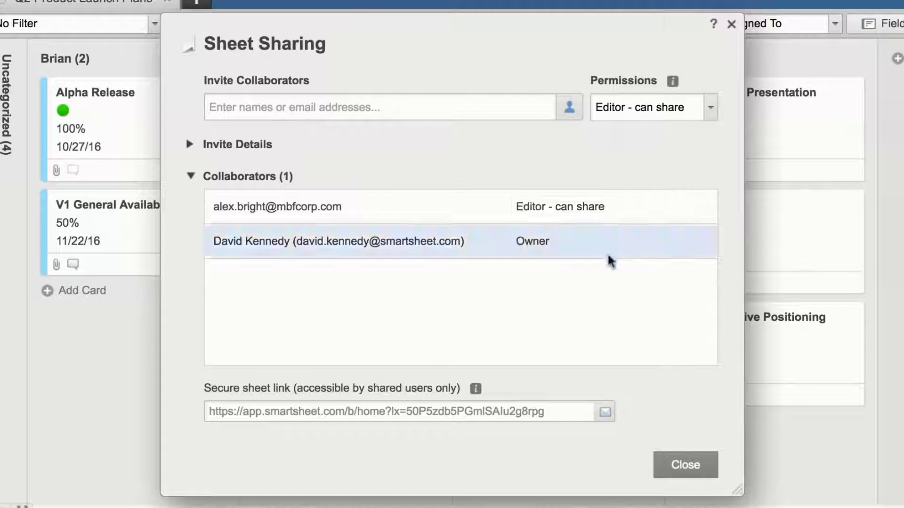
pyautogui.click(674, 463)
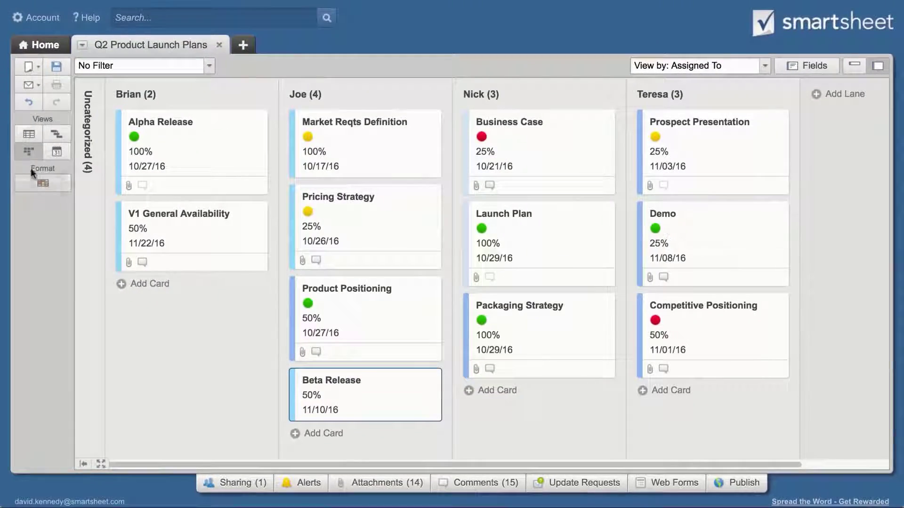
# - Return to the grid and review the Business Case row's attachments and comments
pyautogui.click(23, 136)
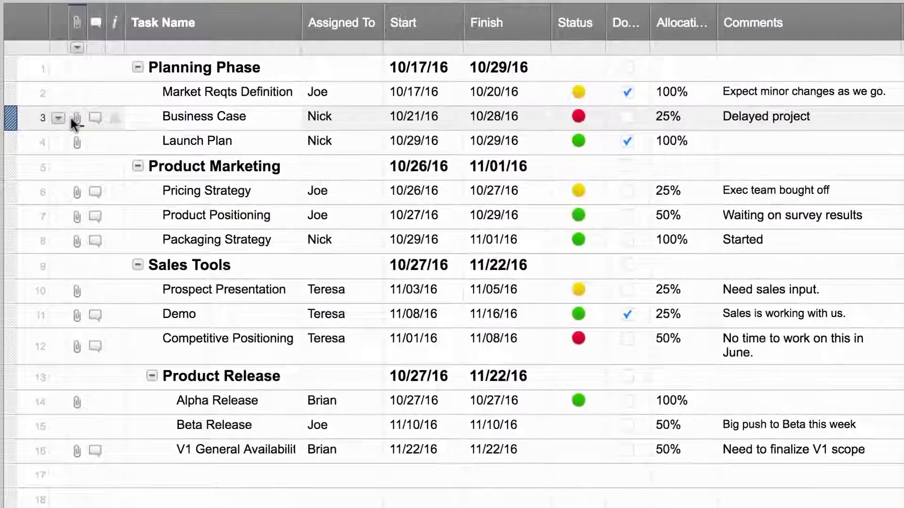
pyautogui.click(72, 119)
pyautogui.click(296, 156)
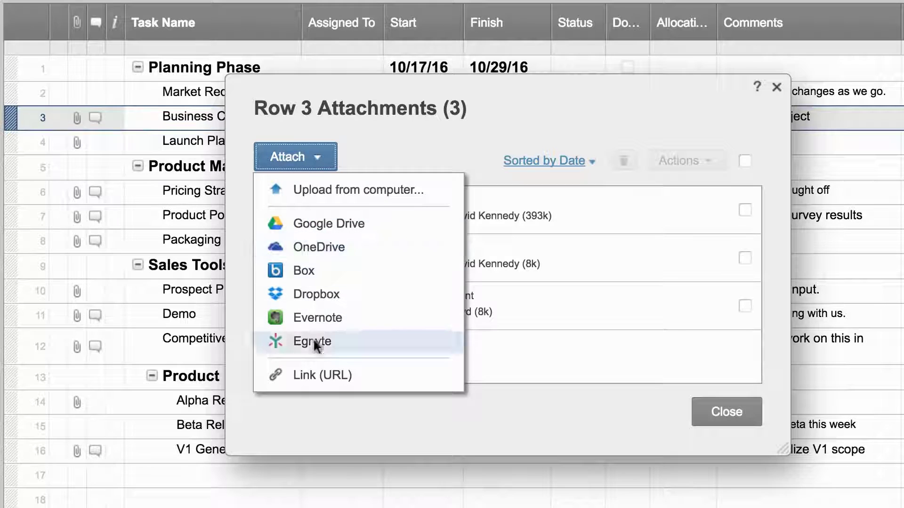
pyautogui.click(95, 118)
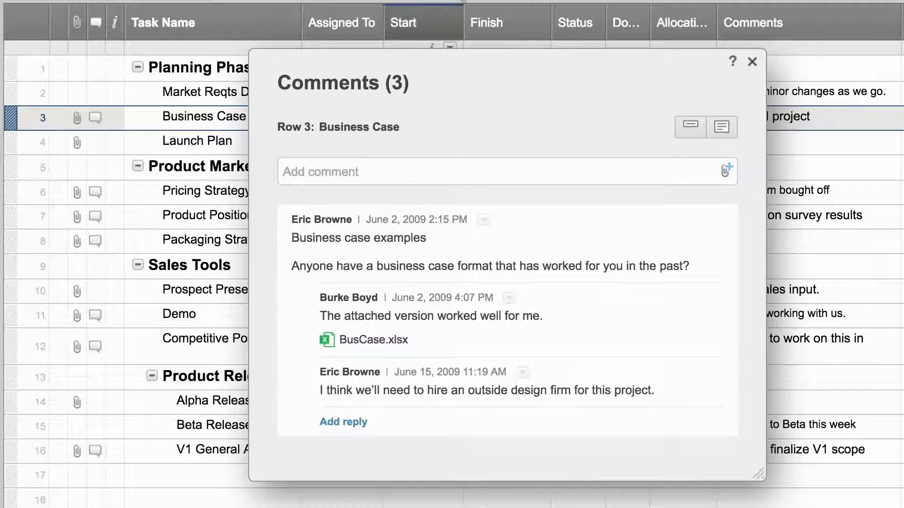
pyautogui.click(424, 21)
# - Set Market Reqts Definition's status to Green and start a reminder on the Business Case row
pyautogui.click(588, 96)
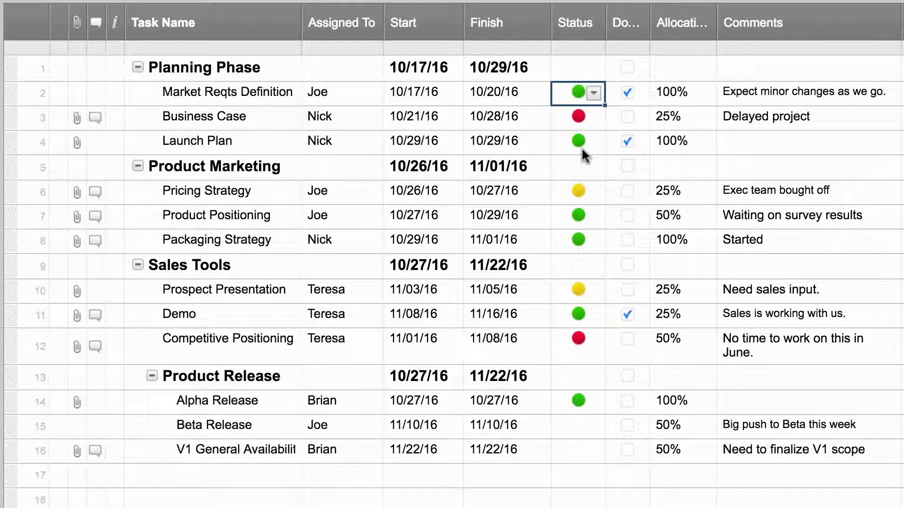
pyautogui.moveTo(118, 119)
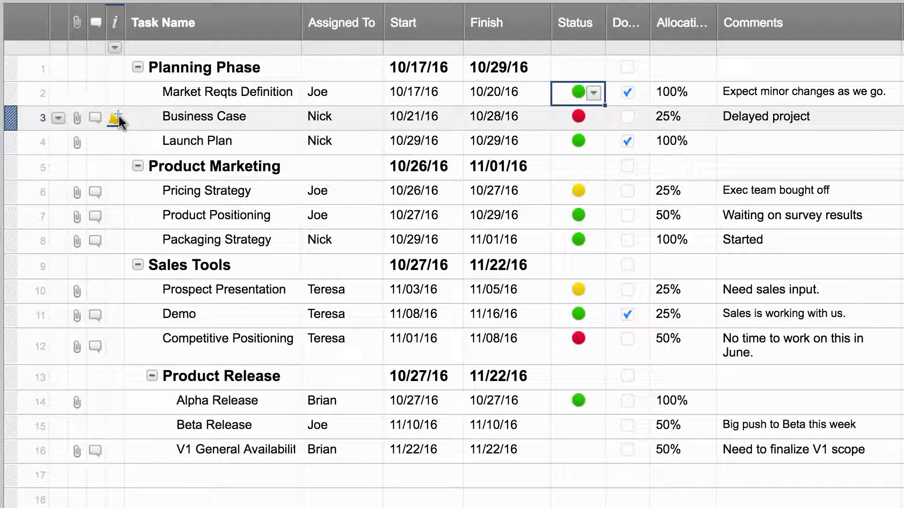
pyautogui.click(117, 118)
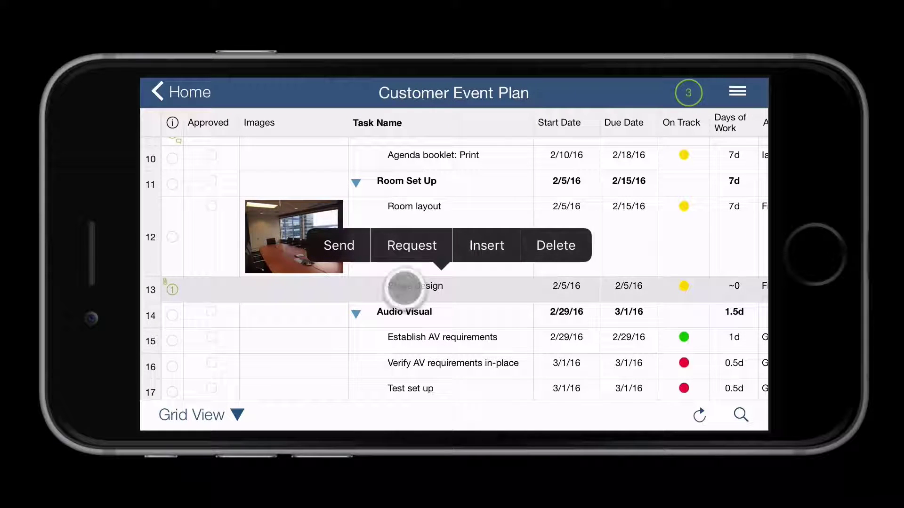
# - Send an update request for the Stage design row to the suggested recipient
pyautogui.click(413, 246)
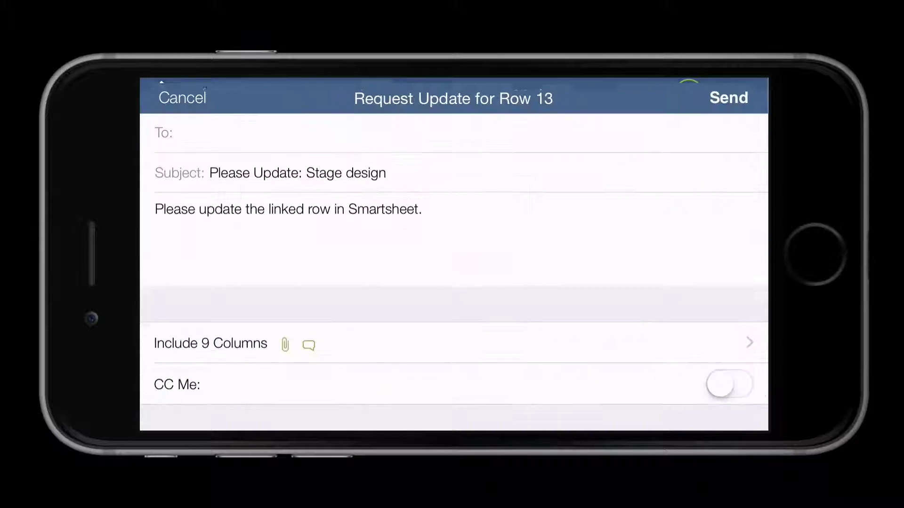
pyautogui.click(452, 127)
pyautogui.write('ke')
pyautogui.click(212, 166)
pyautogui.click(728, 93)
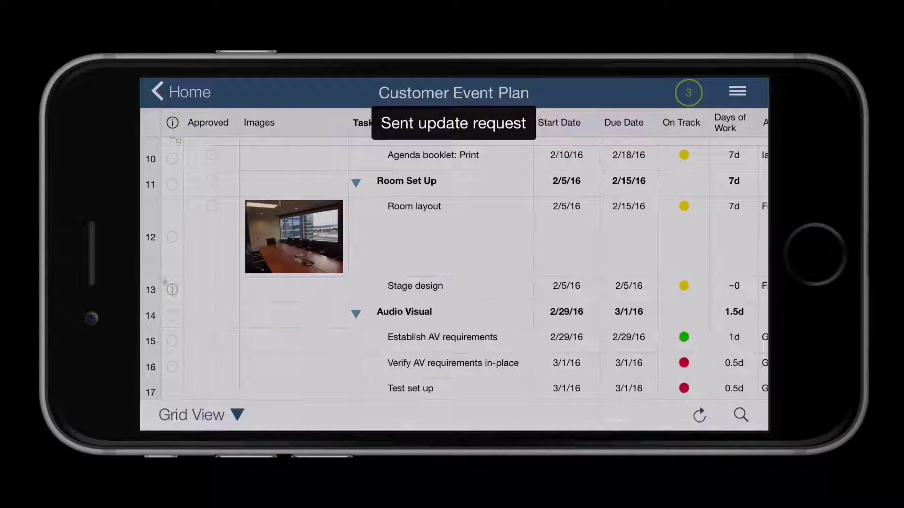
# - Cut Room layout to 3 days of work and show the plan as a Gantt chart
pyautogui.click(731, 222)
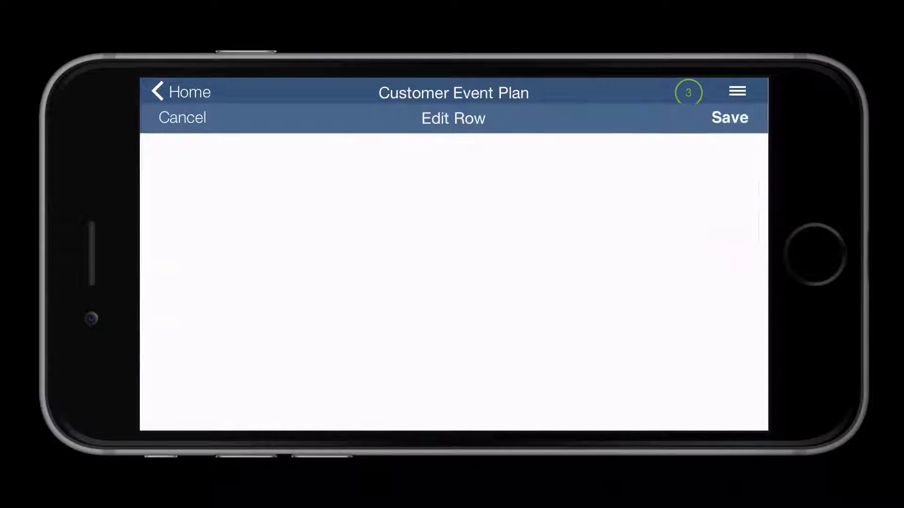
pyautogui.write('3')
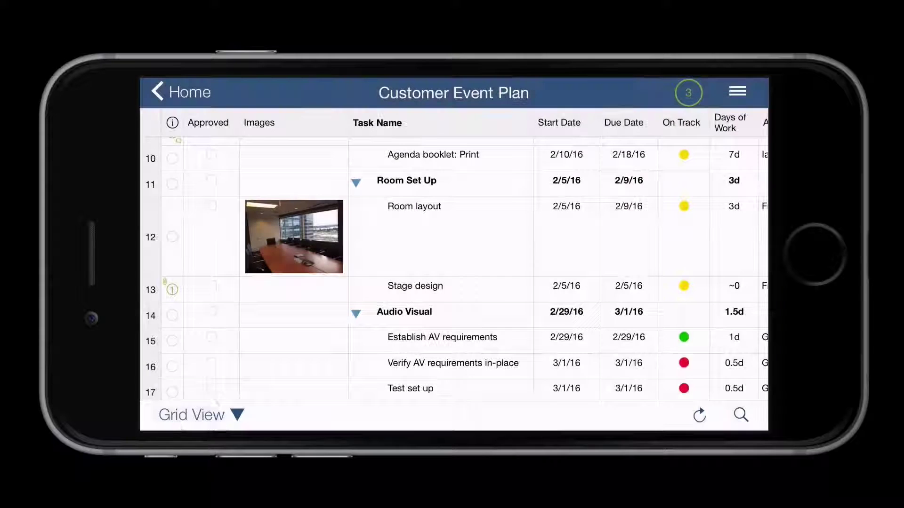
pyautogui.click(200, 415)
pyautogui.click(506, 399)
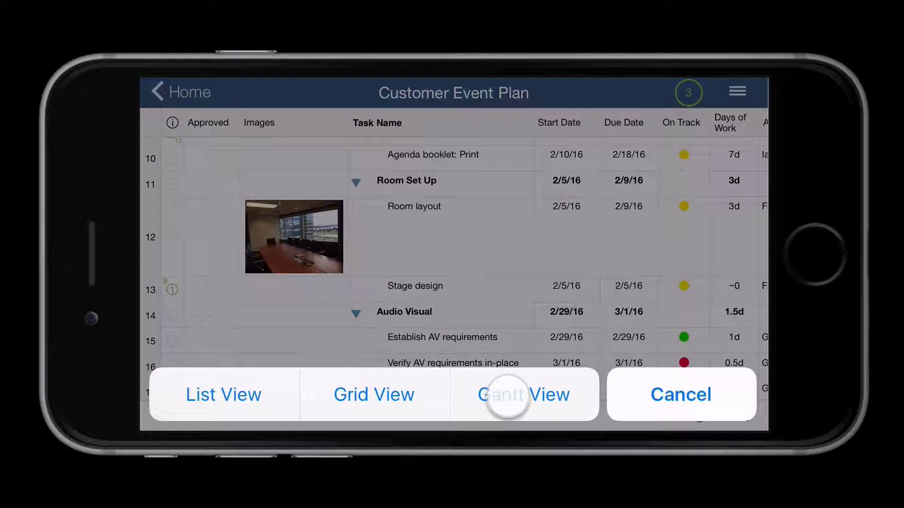
pyautogui.scroll(-3, 452, 275)
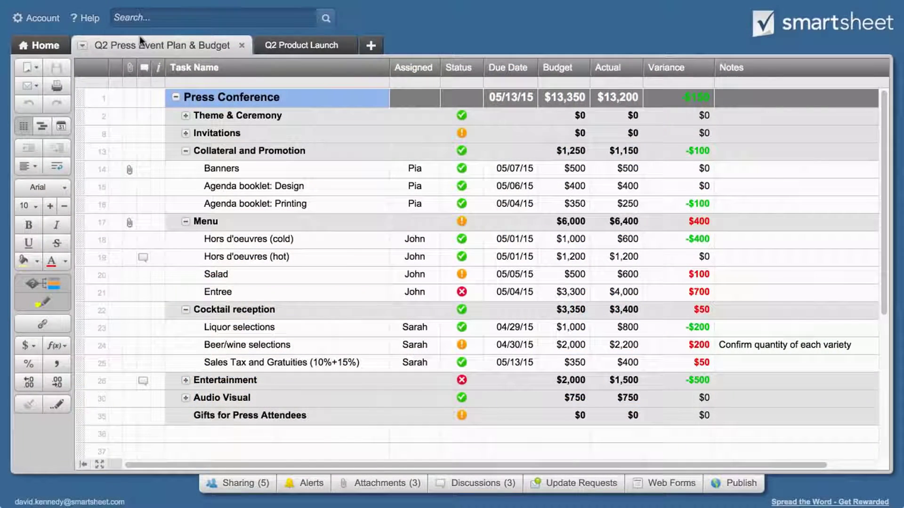
pyautogui.moveTo(221, 417)
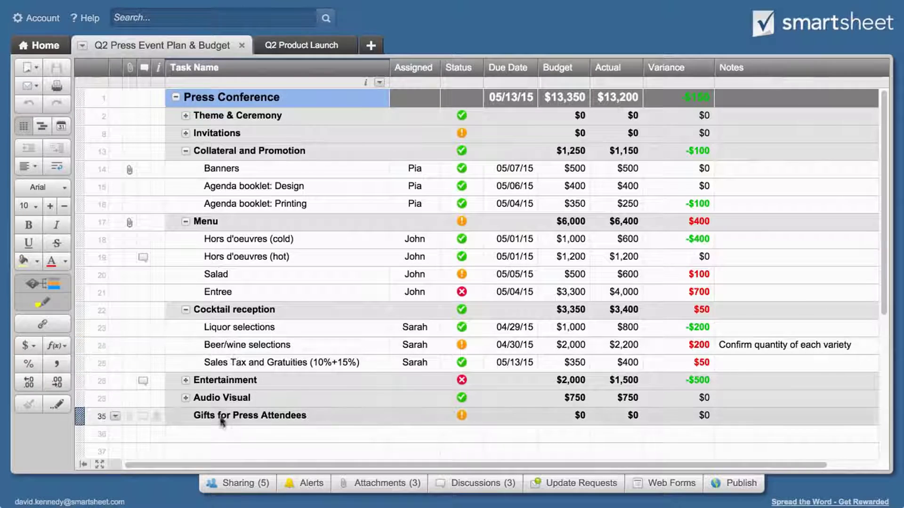
# - Switch to the Q2 Product Launch sheet
pyautogui.click(316, 47)
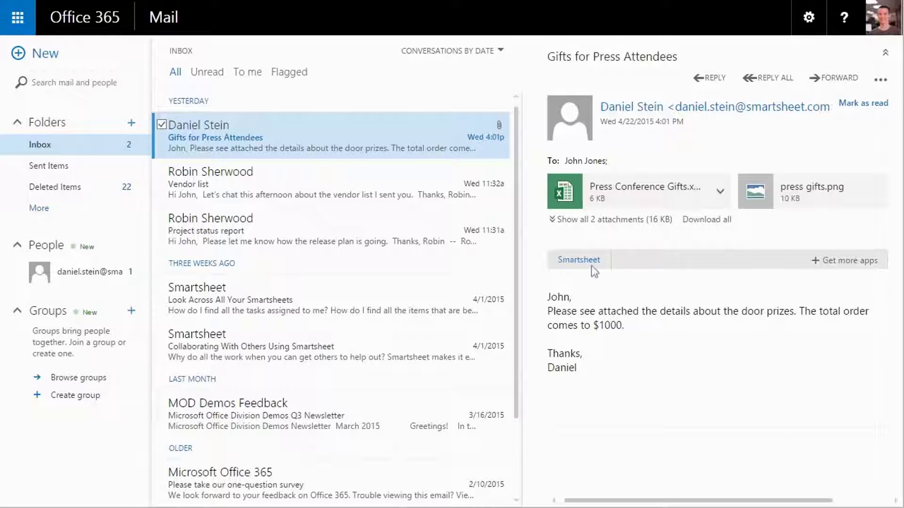
# - From the Gifts for Press Attendees email, add a row to Q2 Press Event Plan & Budget
pyautogui.click(577, 261)
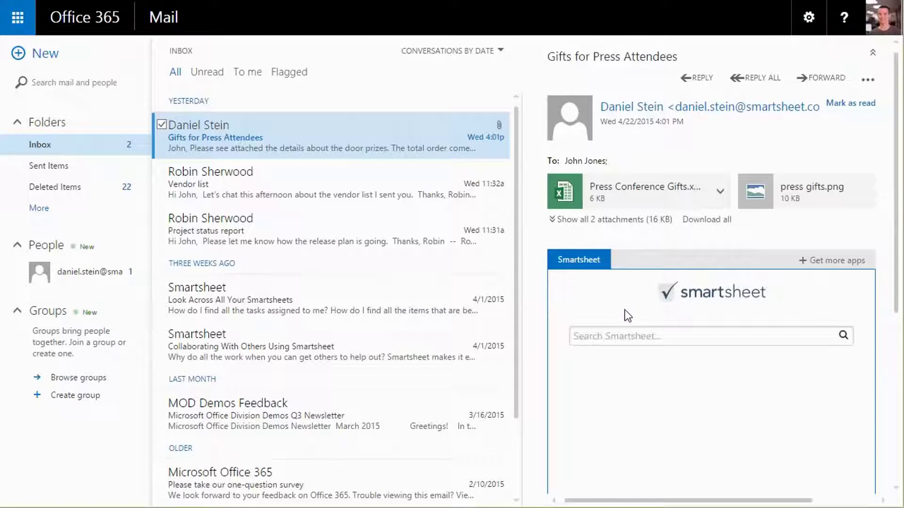
pyautogui.write('q2 press')
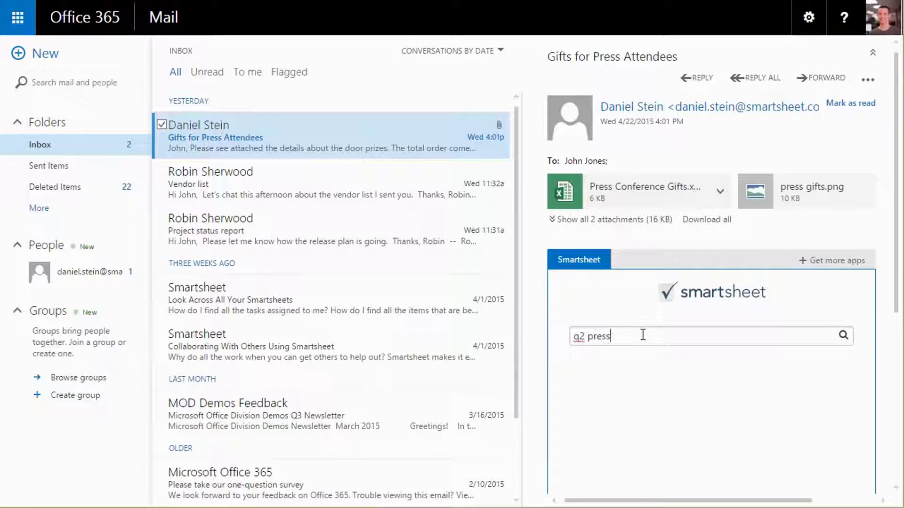
pyautogui.write(' event')
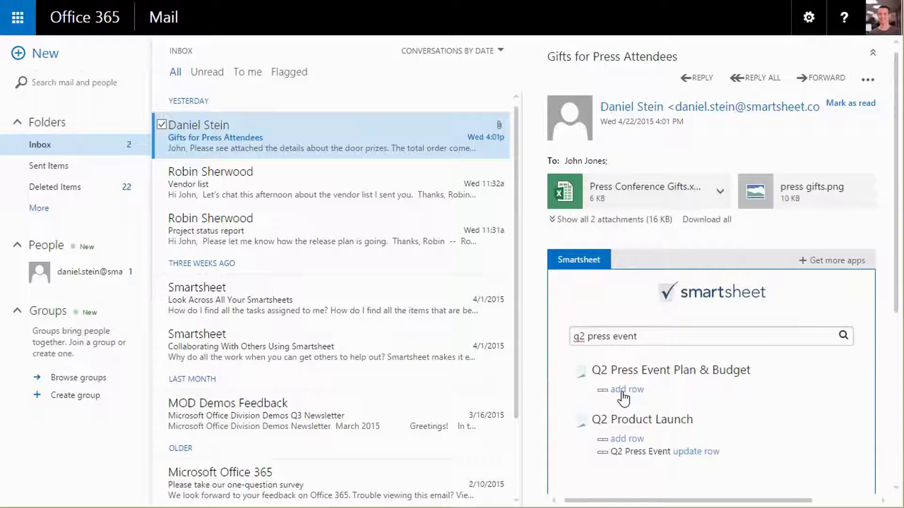
pyautogui.click(622, 393)
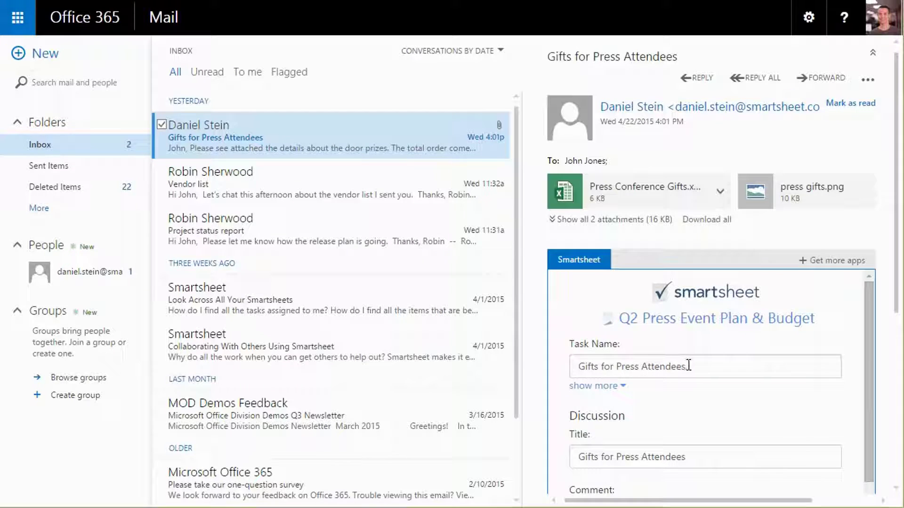
pyautogui.scroll(-3, 691, 366)
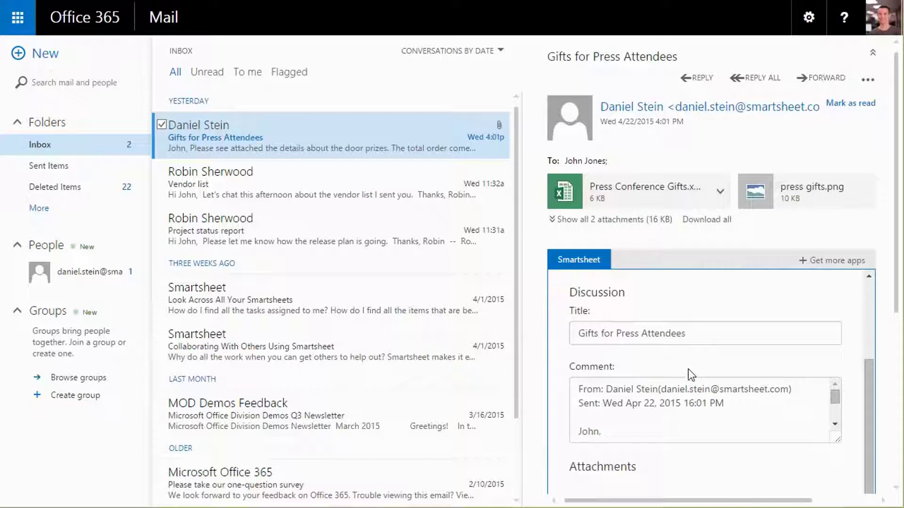
pyautogui.scroll(-1, 840, 399)
pyautogui.scroll(-2, 843, 401)
pyautogui.scroll(-1, 843, 403)
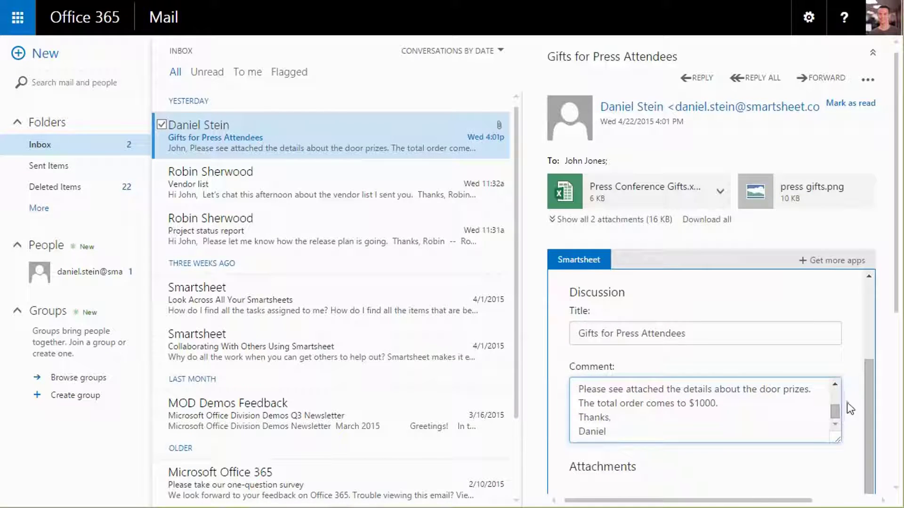
pyautogui.scroll(-2, 853, 404)
pyautogui.scroll(-1, 853, 404)
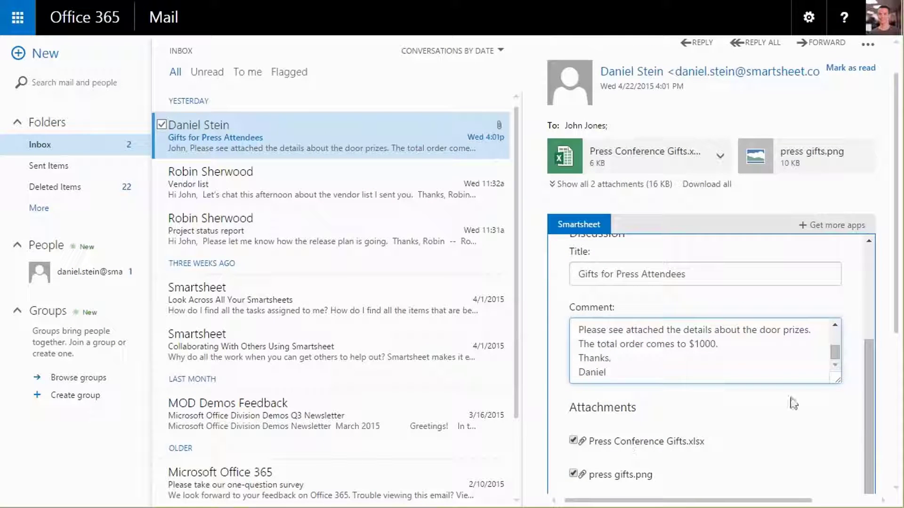
pyautogui.scroll(4, 863, 352)
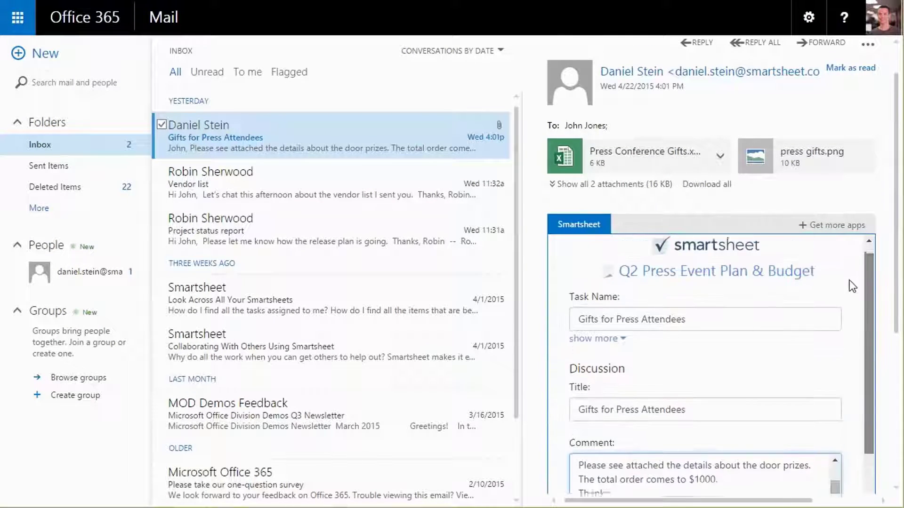
# - Set the new row's status to Yes and its due date to April 23, 2015
pyautogui.click(592, 345)
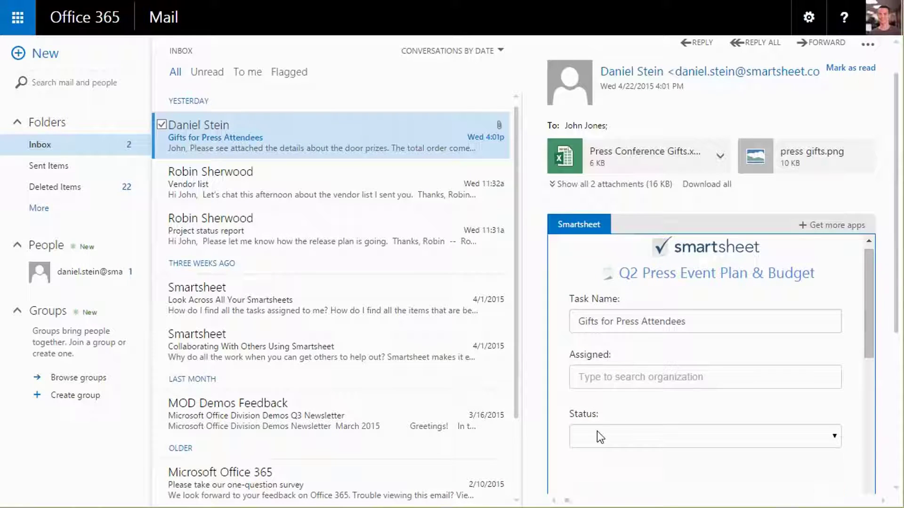
pyautogui.click(834, 436)
pyautogui.click(812, 468)
pyautogui.scroll(-2, 847, 436)
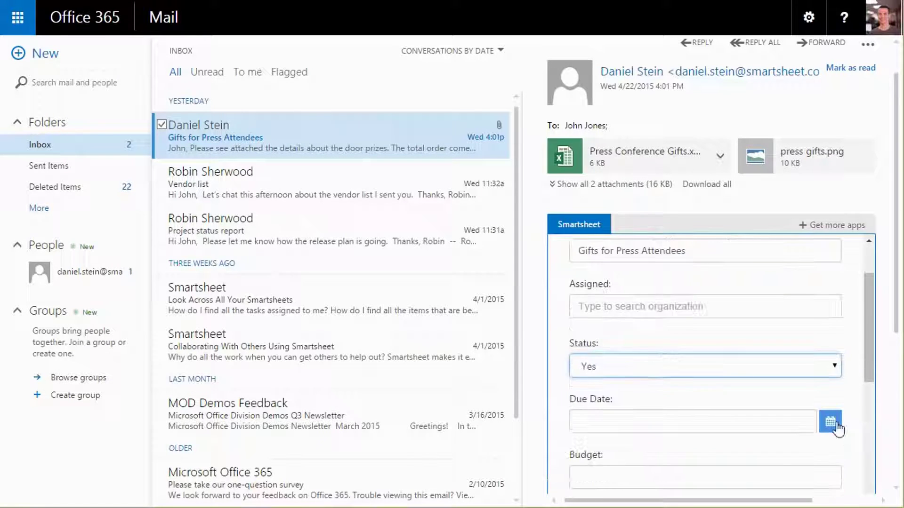
pyautogui.click(829, 420)
pyautogui.click(655, 443)
# - Enter 1000 for Budget and Actual and save the row with its attachments
pyautogui.click(590, 366)
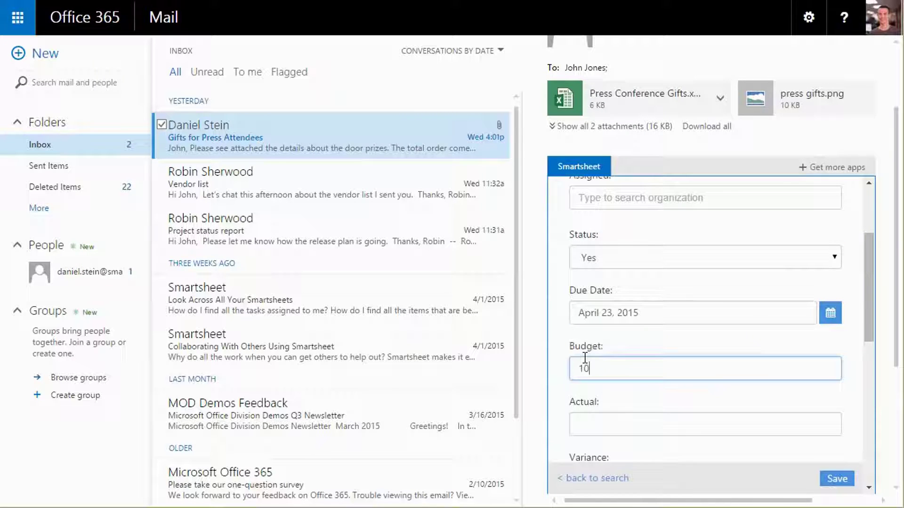
pyautogui.write('1000')
pyautogui.press('Tab')
pyautogui.write('1000')
pyautogui.moveTo(864, 303); pyautogui.dragTo(864, 427)
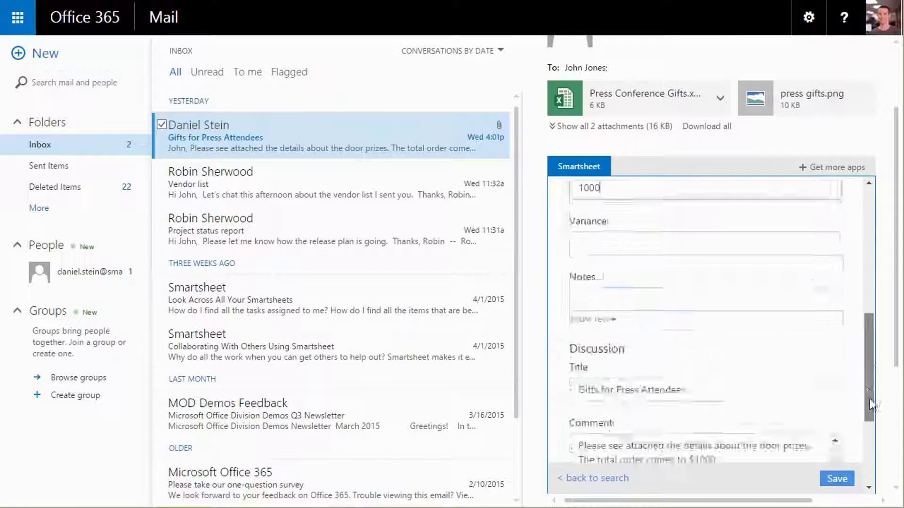
pyautogui.click(838, 481)
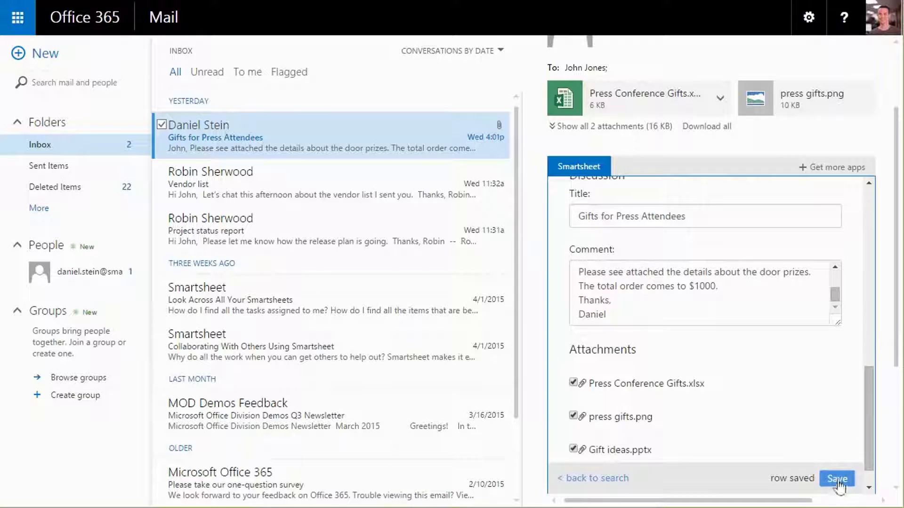
pyautogui.moveTo(868, 418); pyautogui.dragTo(860, 229)
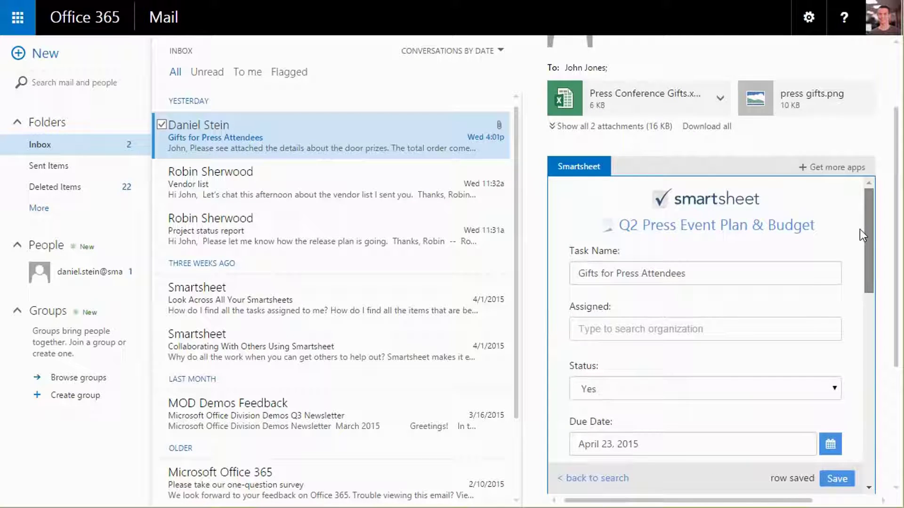
pyautogui.click(693, 226)
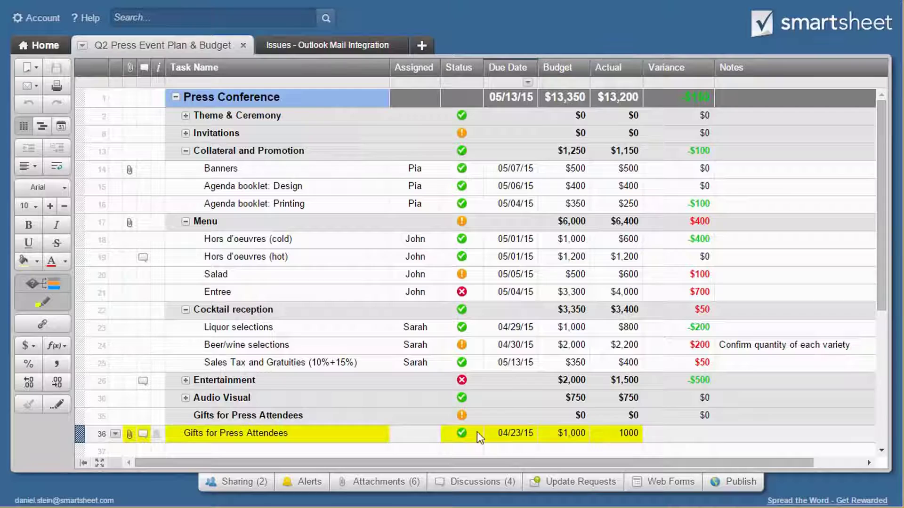
pyautogui.click(187, 439)
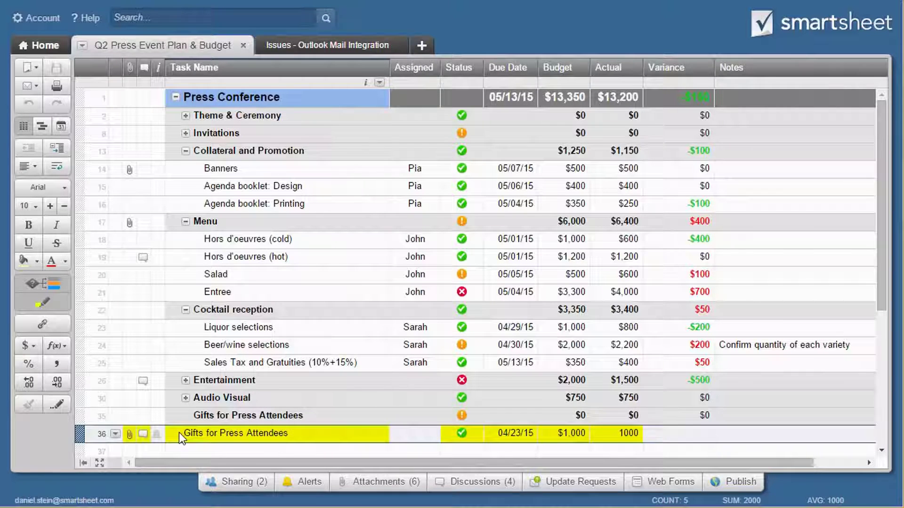
pyautogui.click(143, 435)
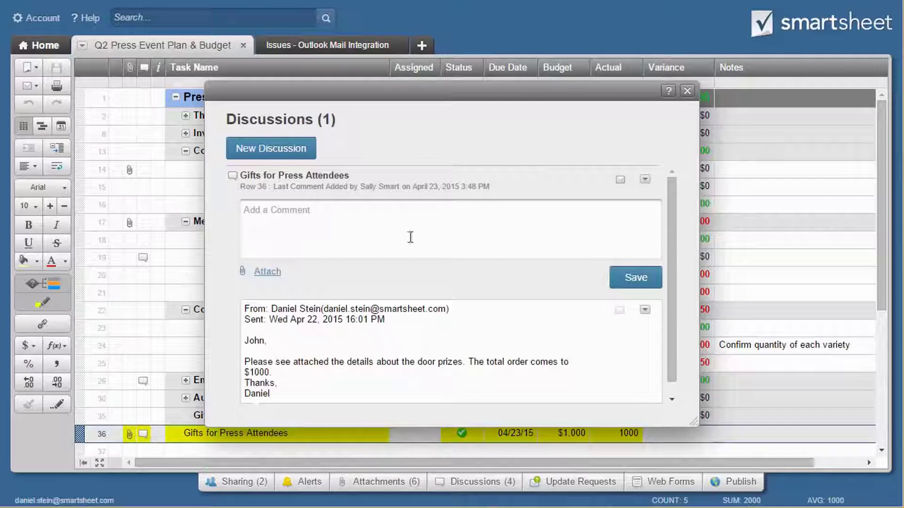
pyautogui.click(687, 91)
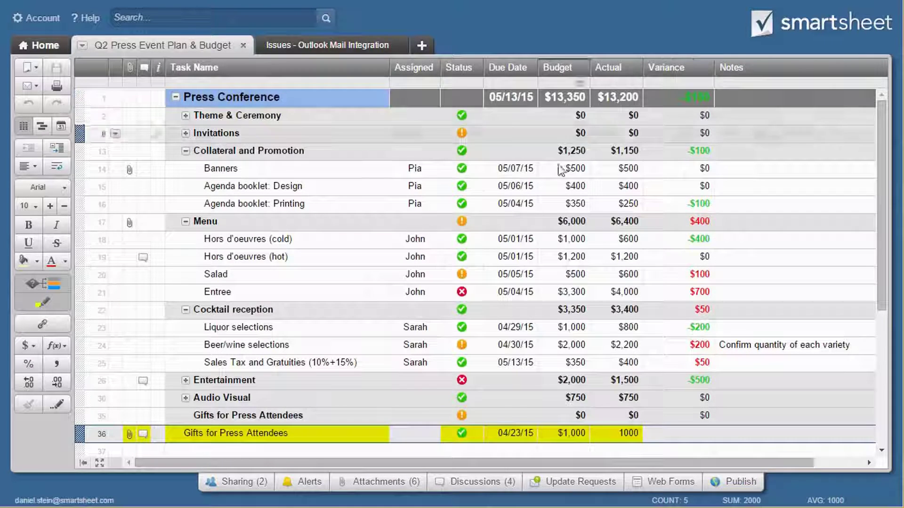
pyautogui.click(129, 435)
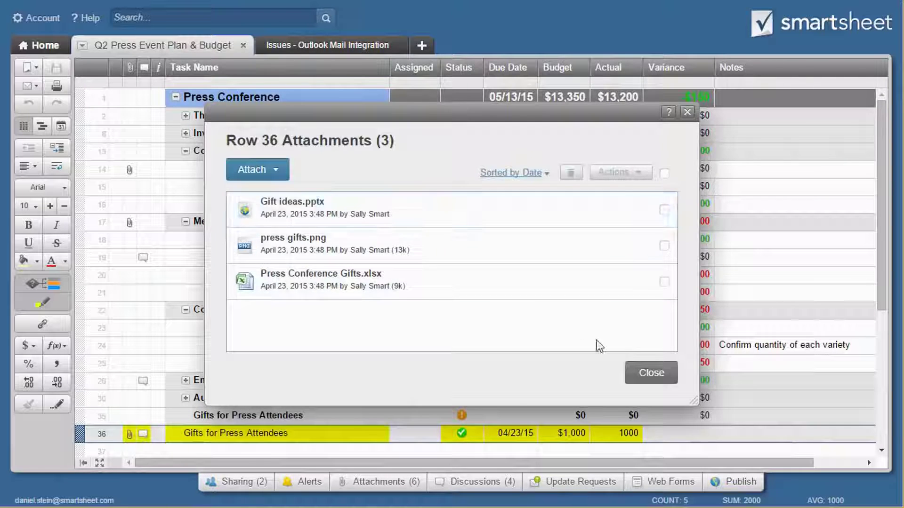
pyautogui.click(650, 373)
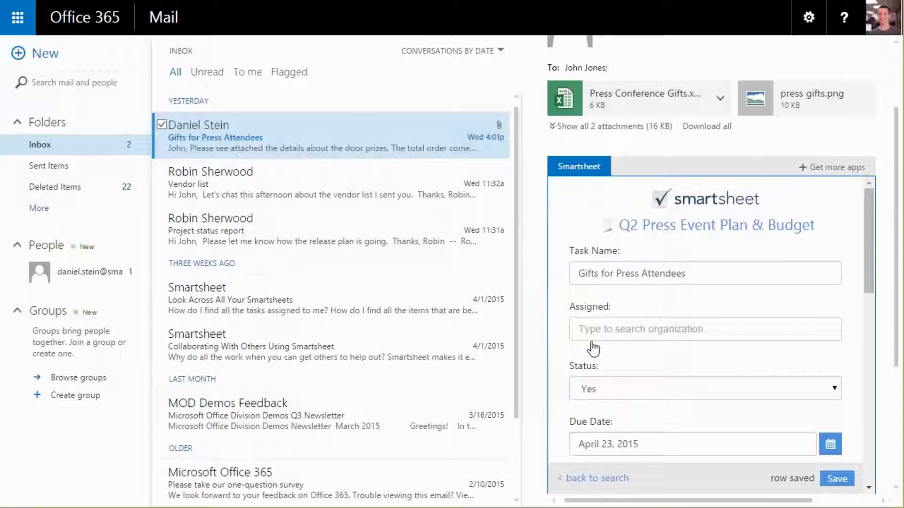
# - Update the Q2 Press Event row's RYG from Yellow to Green and save it
pyautogui.click(596, 479)
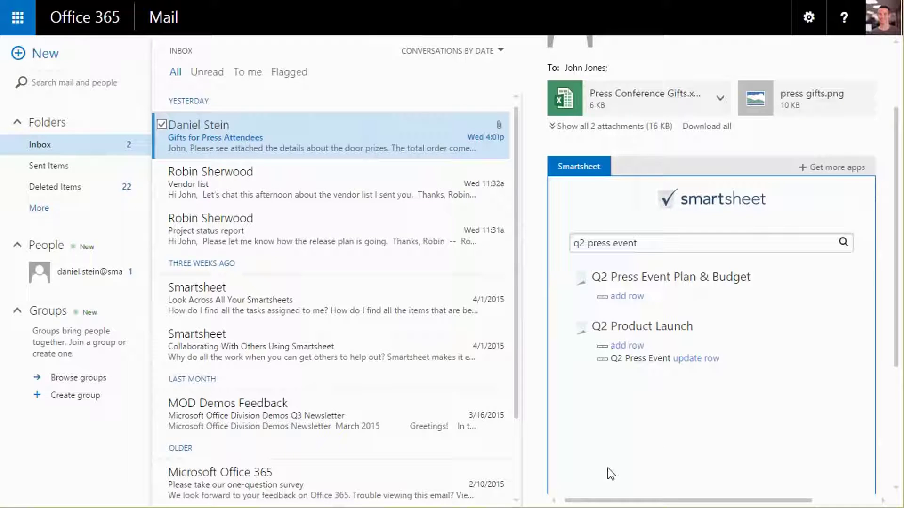
pyautogui.click(682, 359)
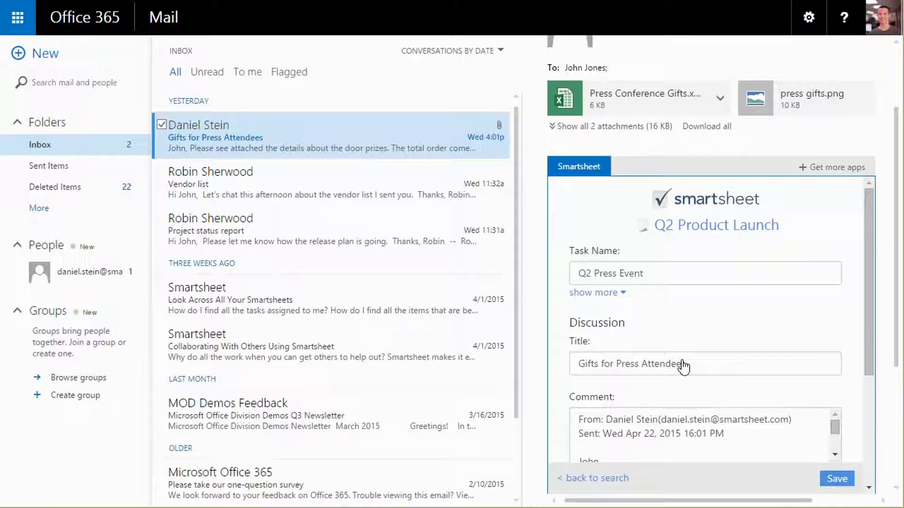
pyautogui.click(617, 298)
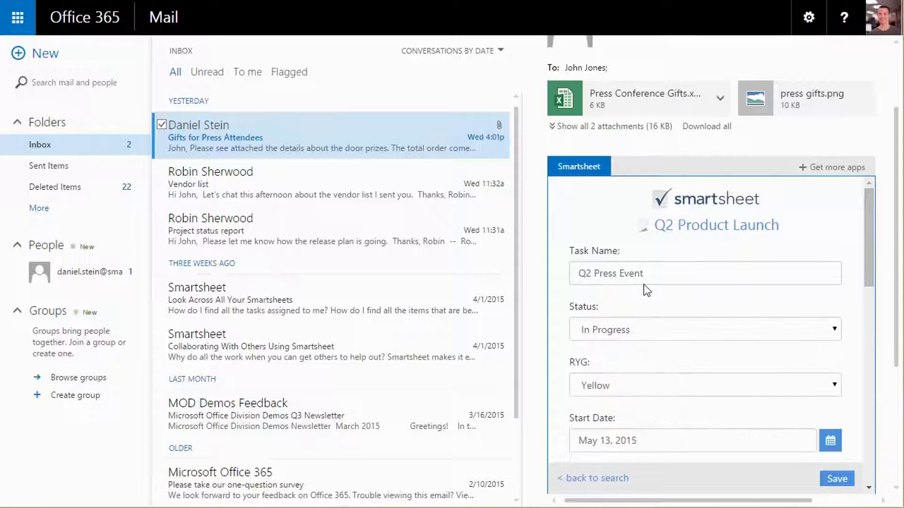
pyautogui.moveTo(873, 238)
pyautogui.mouseDown()
pyautogui.moveTo(878, 334)
pyautogui.moveTo(861, 242)
pyautogui.mouseUp()
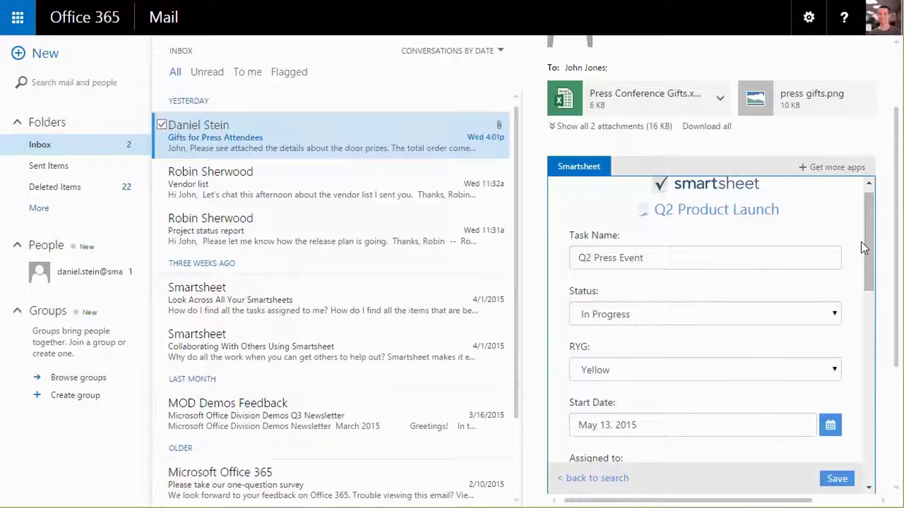
pyautogui.click(799, 371)
pyautogui.click(739, 414)
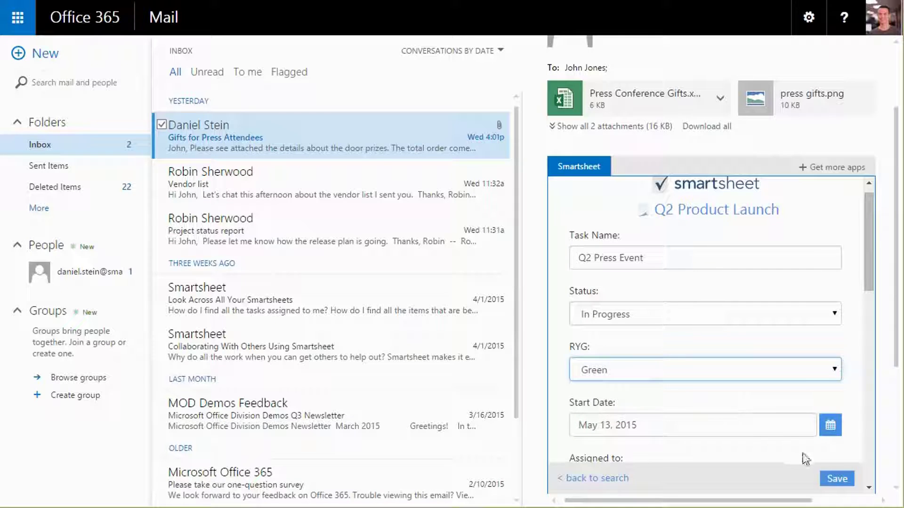
pyautogui.click(836, 479)
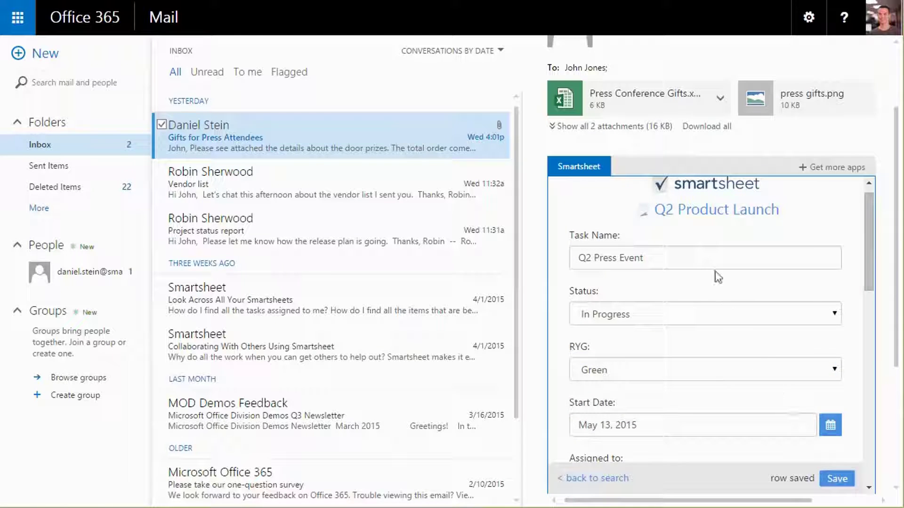
# - Open the Q2 Product Launch sheet in Smartsheet showing Q2 Press Event's green RYG
pyautogui.click(696, 212)
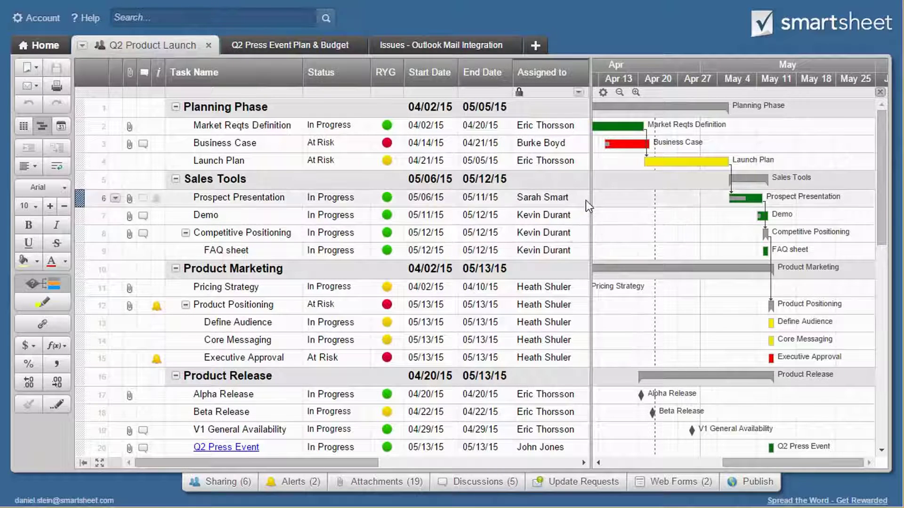
pyautogui.moveTo(645, 127); pyautogui.dragTo(765, 233)
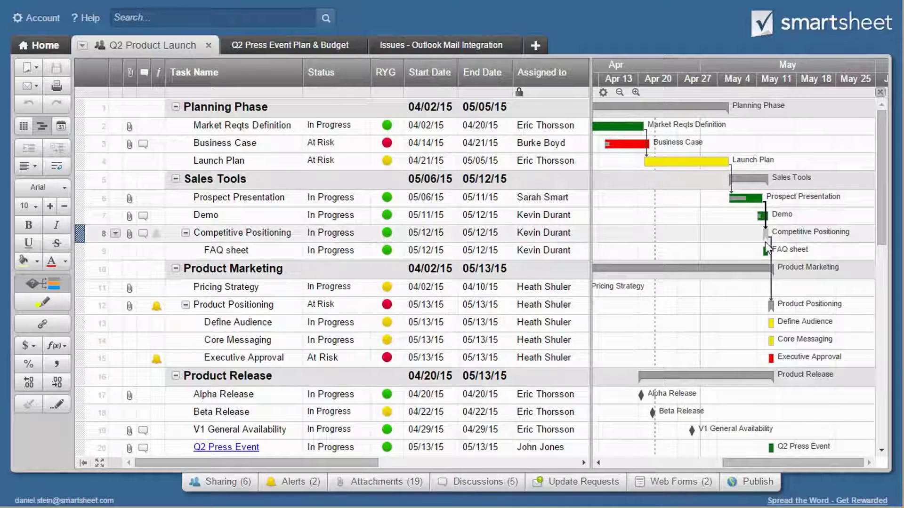